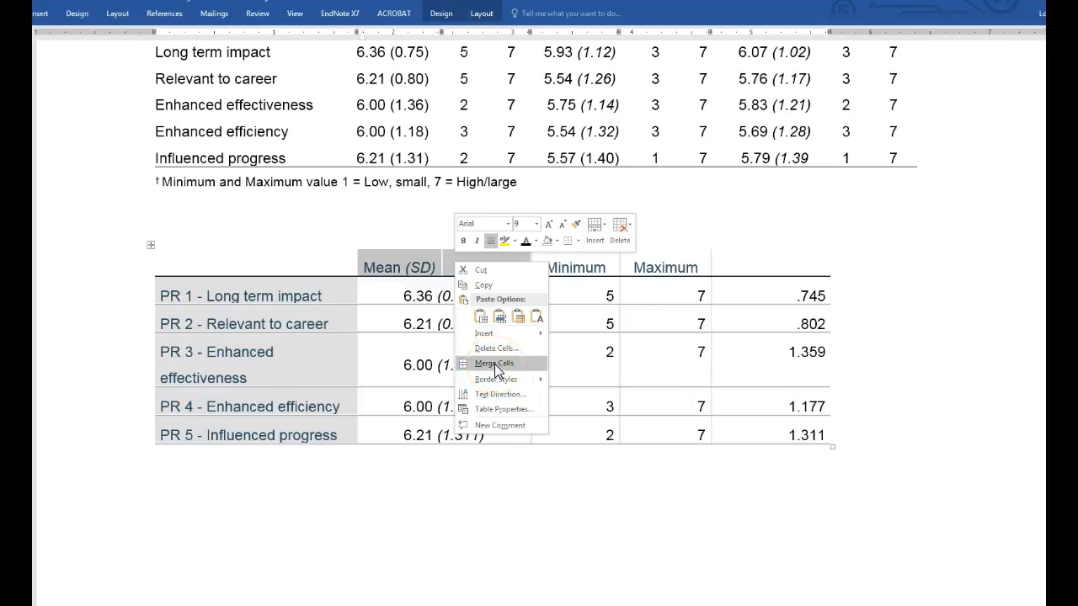
Shorten the lower table's Minimum and Maximum column headers to Min and Max
left_click(607, 267)
key("BackSpace")
left_click(697, 267)
key("BackSpace")
key("BackSpace")
key("BackSpace")
key("BackSpace")
Delete the last column of the lower table, which holds the separate standard deviation values
left_click_drag(764, 283, 766, 343)
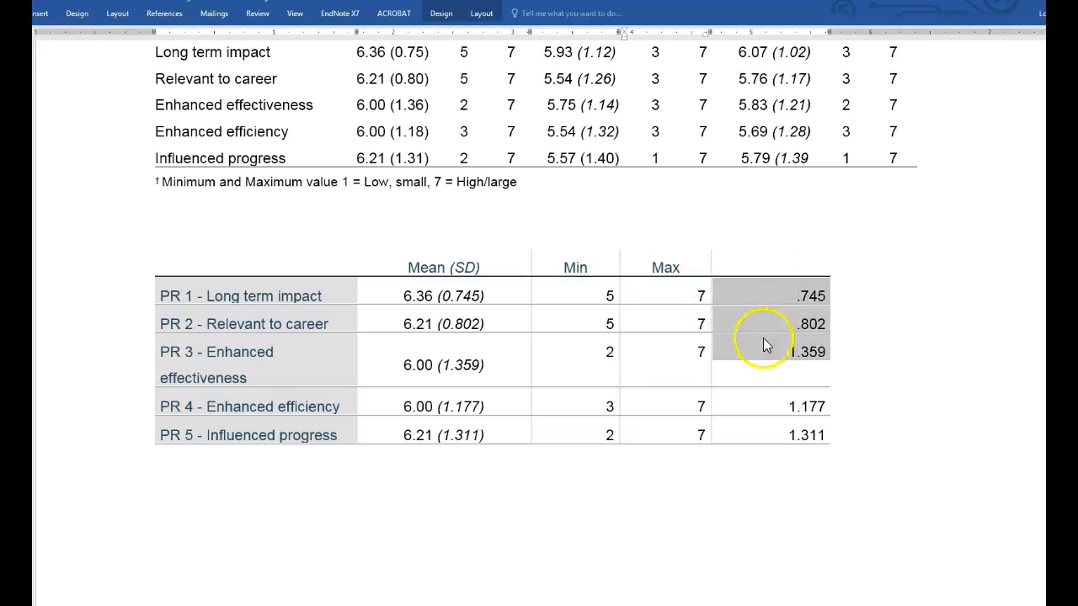
left_click_drag(741, 264, 746, 419)
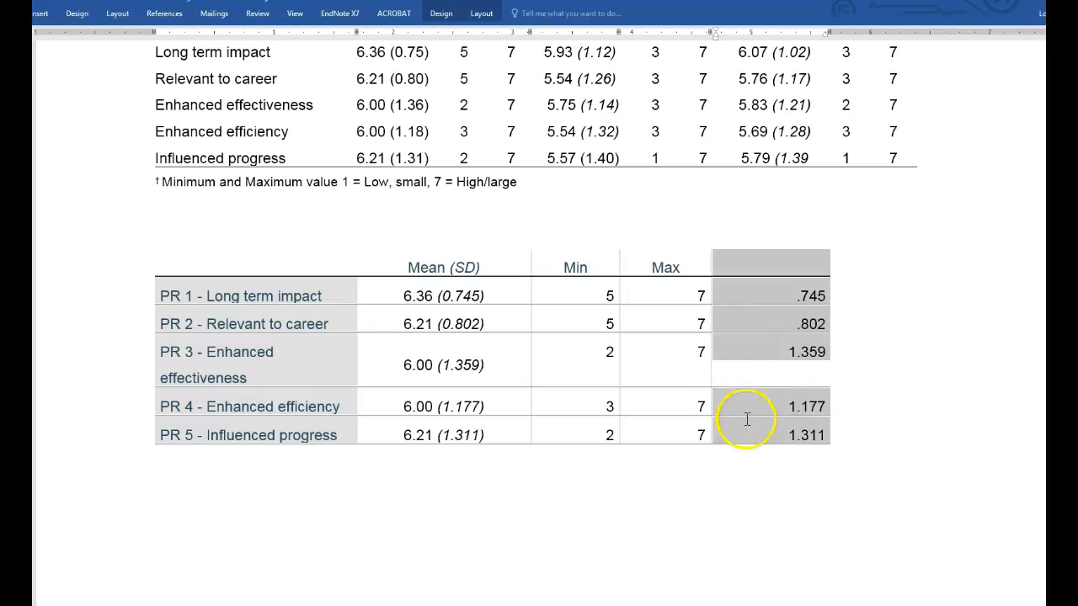
right_click(761, 307)
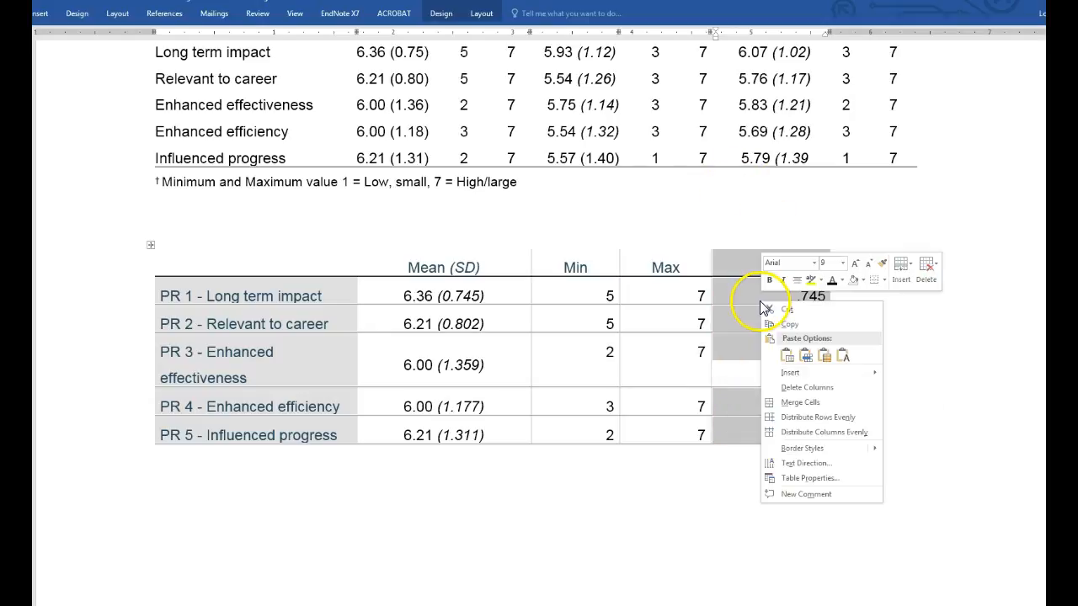
left_click(789, 390)
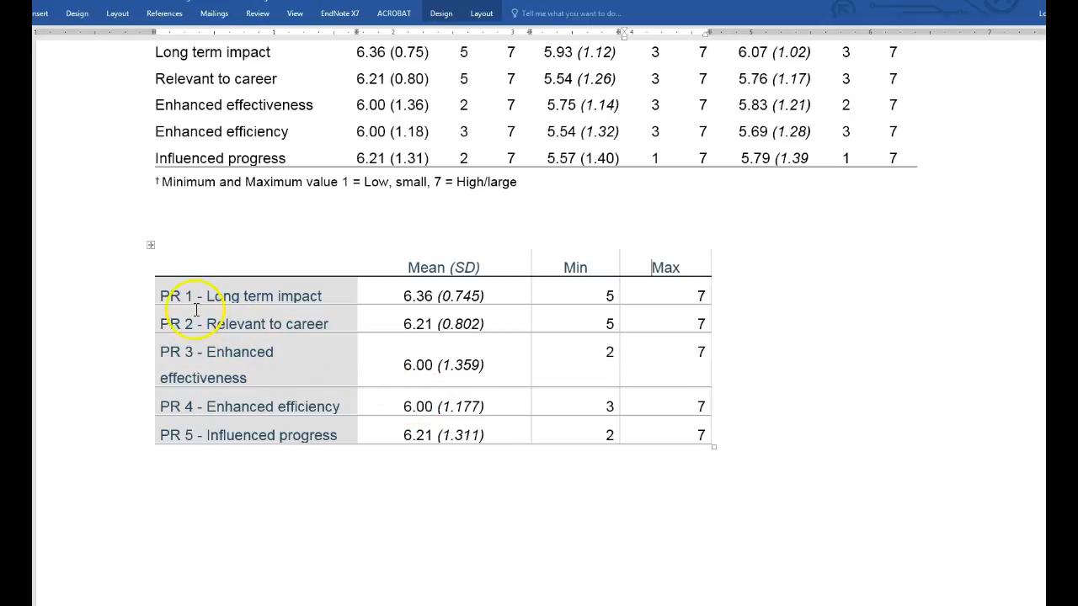
Remove the "PR 1 -" and "PR 2 -" prefixes from the Long term impact and Relevant to career row labels
key("BackSpace")
key("BackSpace")
key("BackSpace")
key("BackSpace")
key("BackSpace")
key("BackSpace")
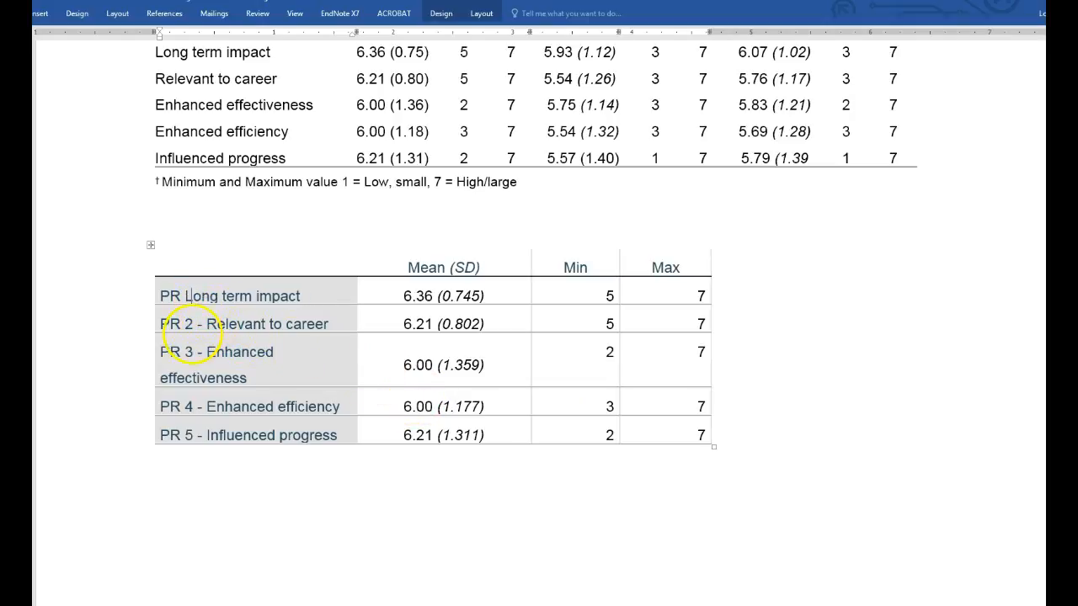
left_click(209, 324)
key("BackSpace")
key("BackSpace")
key("BackSpace")
key("BackSpace")
key("BackSpace")
key("BackSpace")
key("BackSpace")
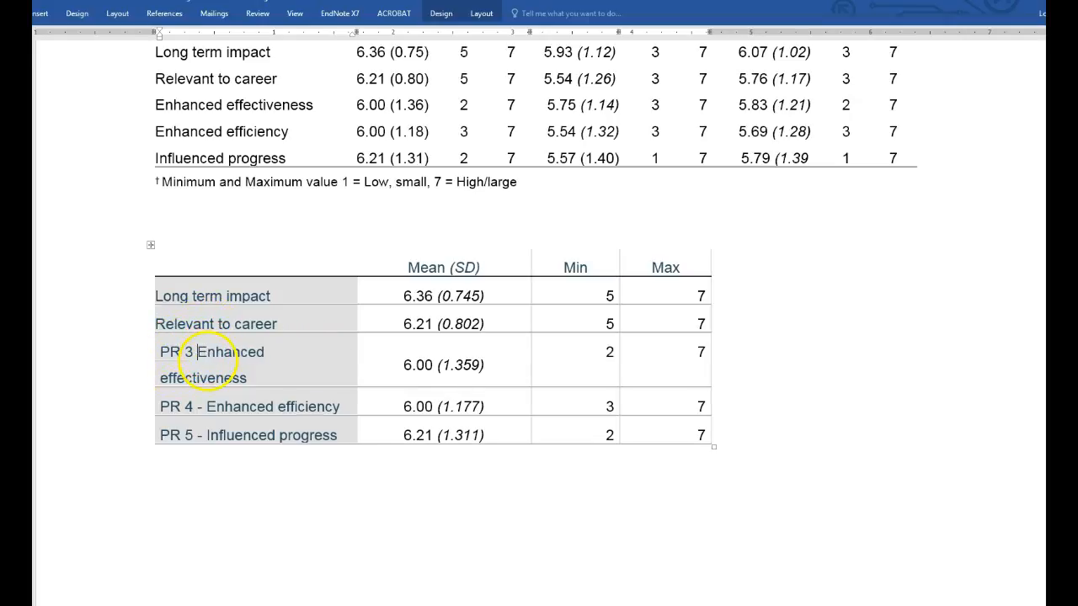
Remove the PR number prefixes from the Enhanced effectiveness, Enhanced efficiency and Influenced progress row labels
key("BackSpace")
key("BackSpace")
key("BackSpace")
key("BackSpace")
key("BackSpace")
left_click(208, 383)
key("BackSpace")
key("BackSpace")
key("BackSpace")
key("BackSpace")
key("BackSpace")
key("BackSpace")
key("BackSpace")
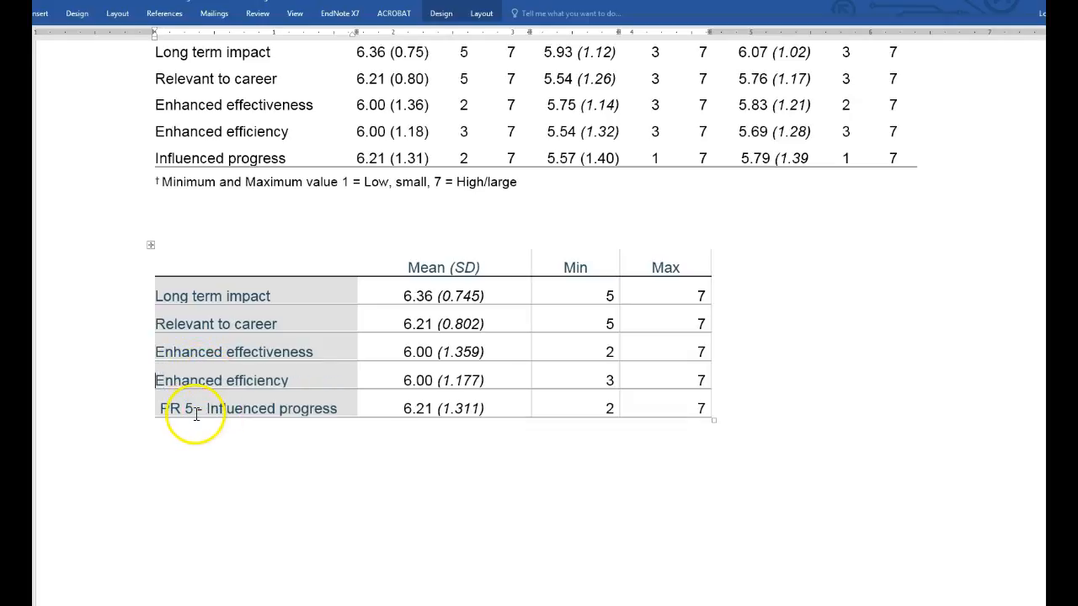
left_click(207, 408)
key("BackSpace")
key("BackSpace")
key("BackSpace")
key("BackSpace")
key("BackSpace")
key("BackSpace")
key("BackSpace")
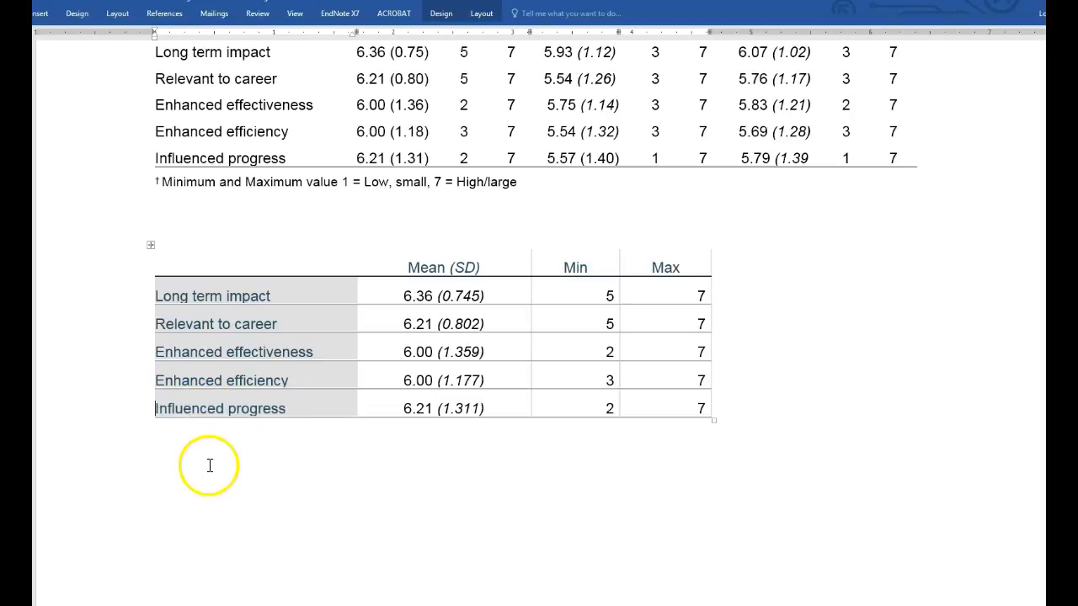
AutoFit the whole lower table to its contents
left_click(150, 247)
left_click(222, 225)
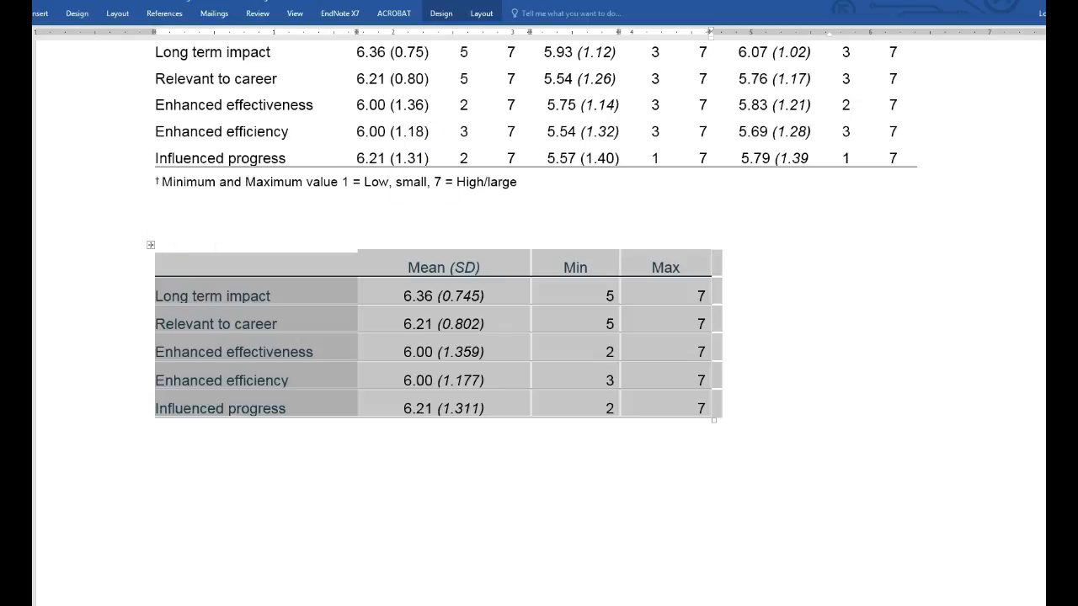
left_click(479, 15)
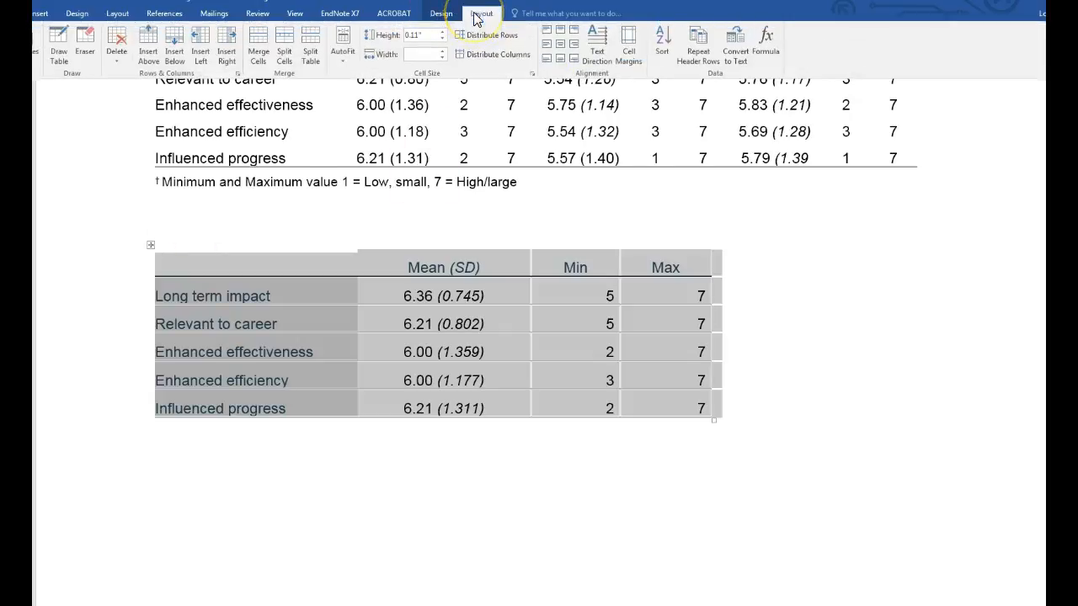
left_click(343, 68)
left_click(352, 78)
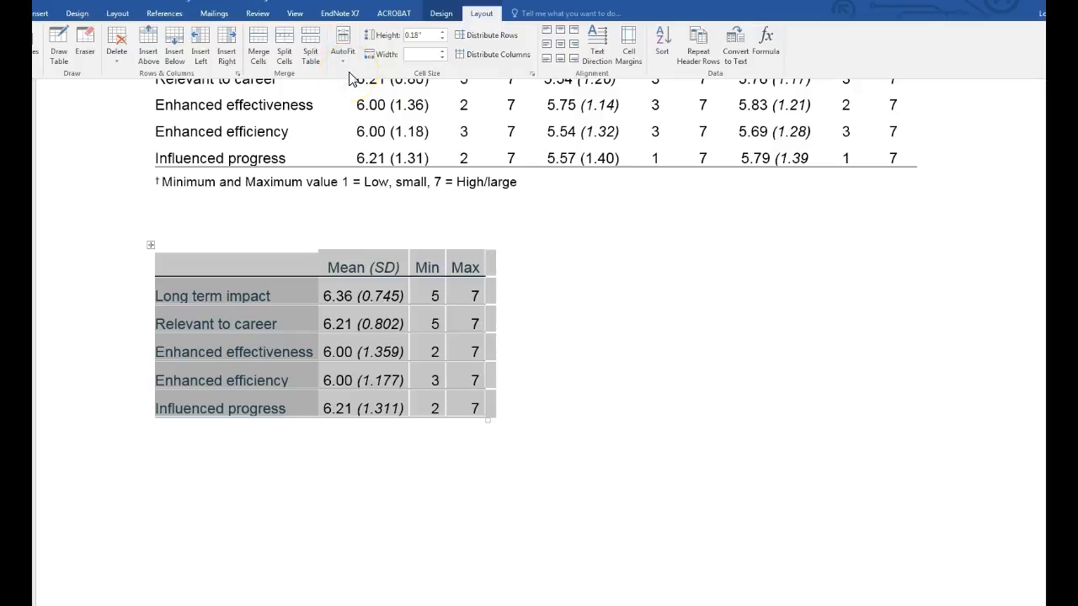
left_click(498, 497)
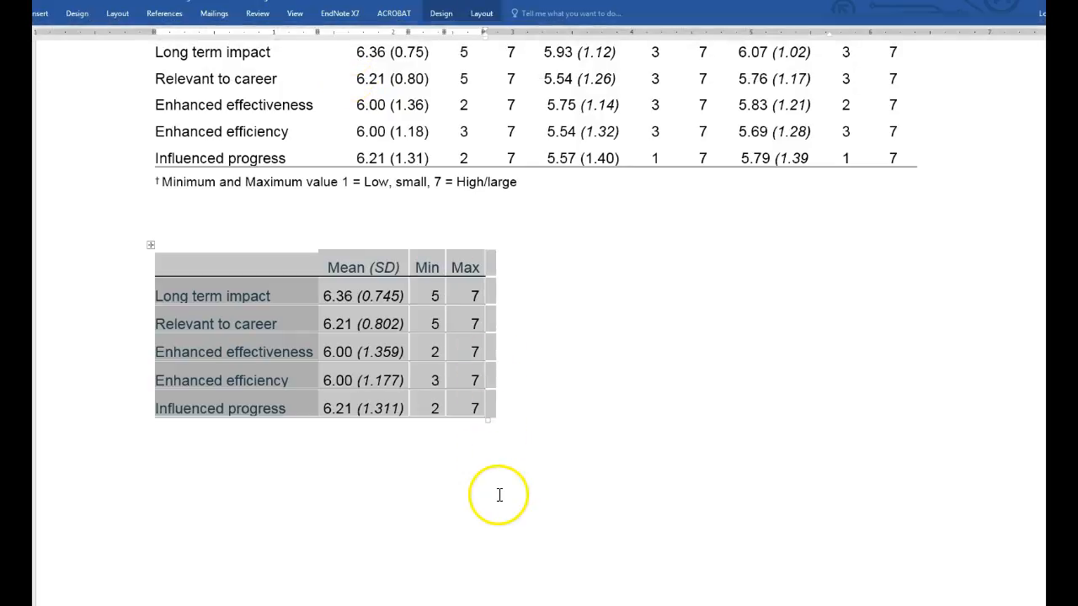
Round the standard deviations in the lower table to two decimals: 0.75, 0.80, 1.36, 1.18 and 1.31
left_click(434, 410)
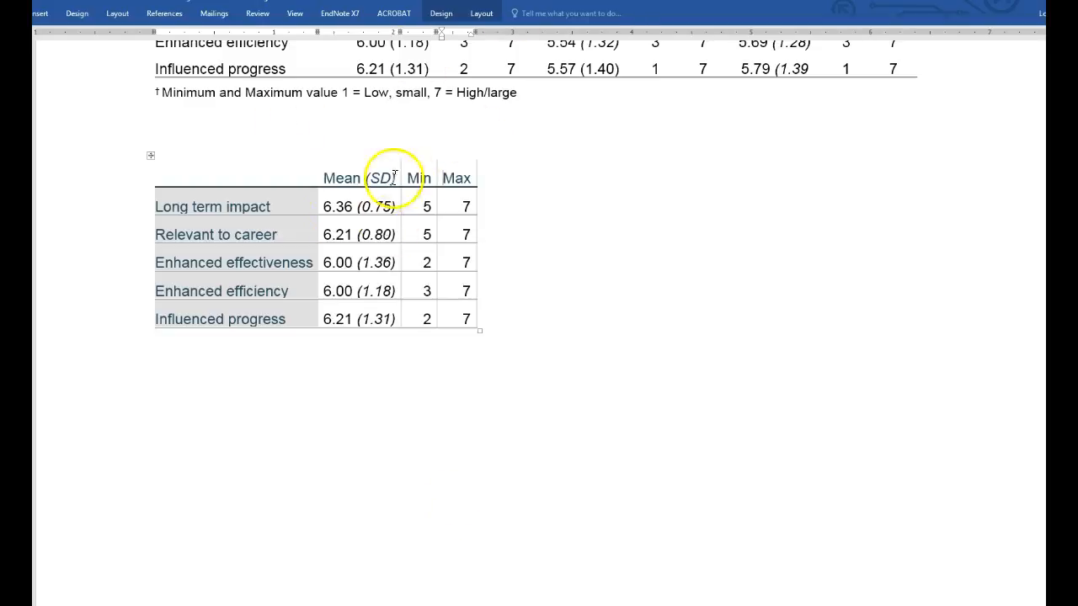
scroll(890, 260, "up", 3)
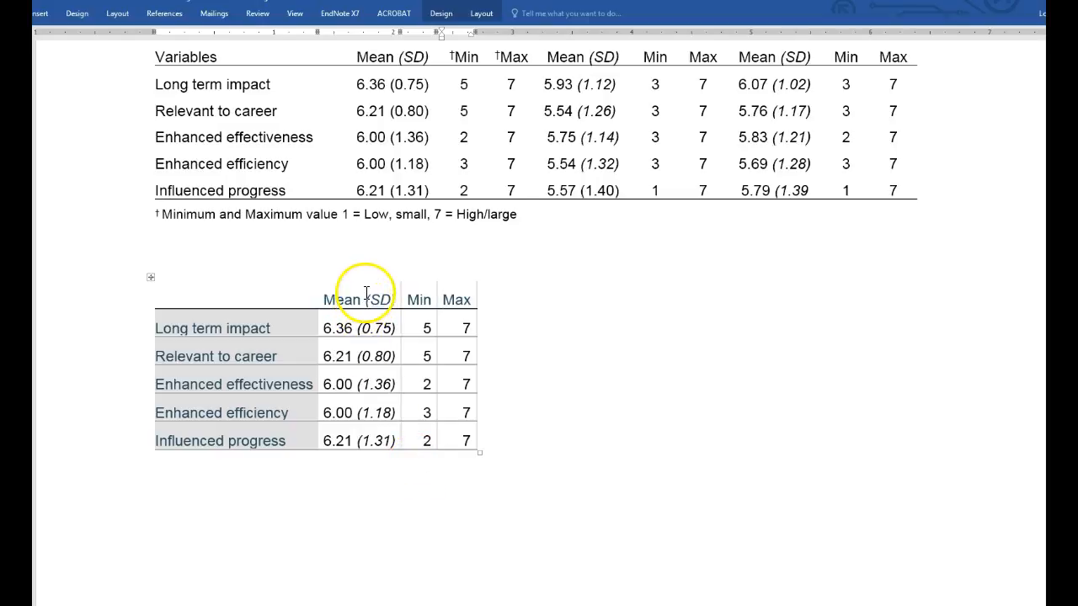
Apply Fixed Column Width to the lower table with its Mean (SD), Min and Max columns selected
mouse_move(367, 299)
left_mouse_down()
mouse_move(383, 303)
mouse_move(444, 396)
mouse_move(450, 425)
left_mouse_up()
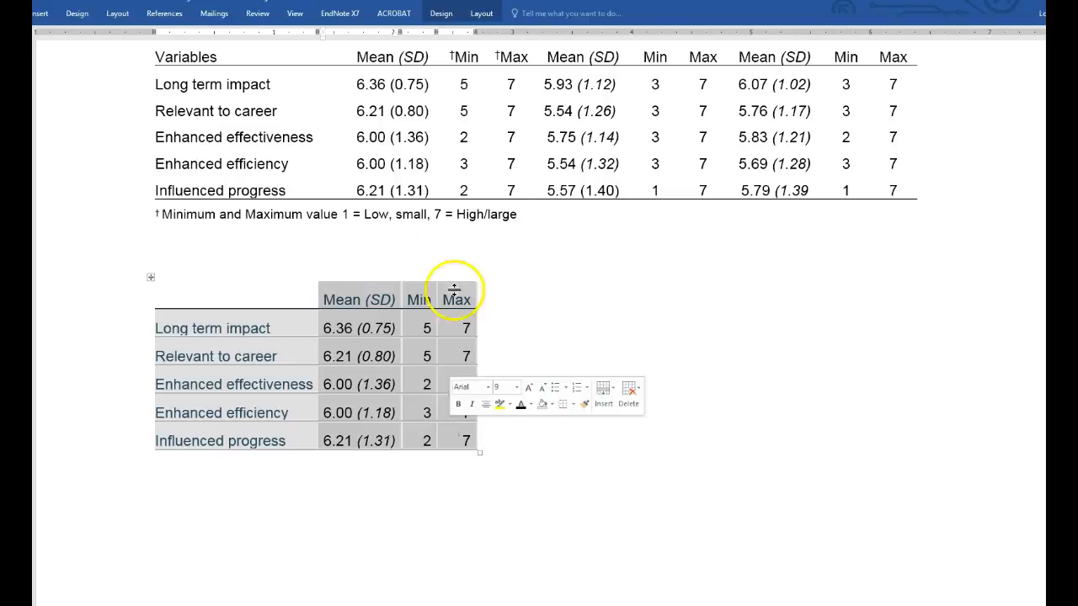
left_click(476, 15)
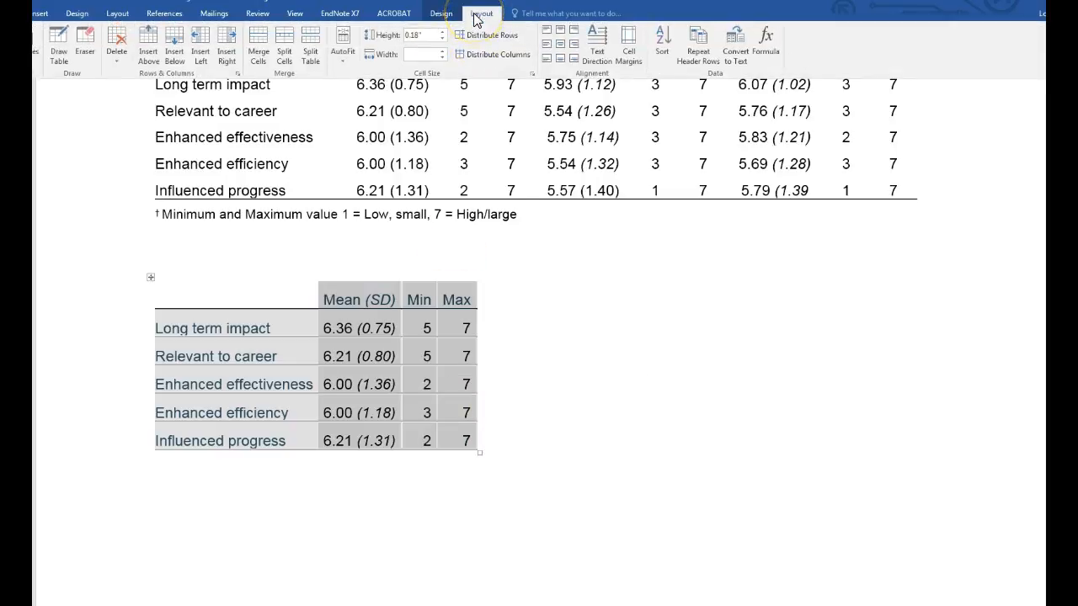
left_click(341, 70)
left_click(370, 80)
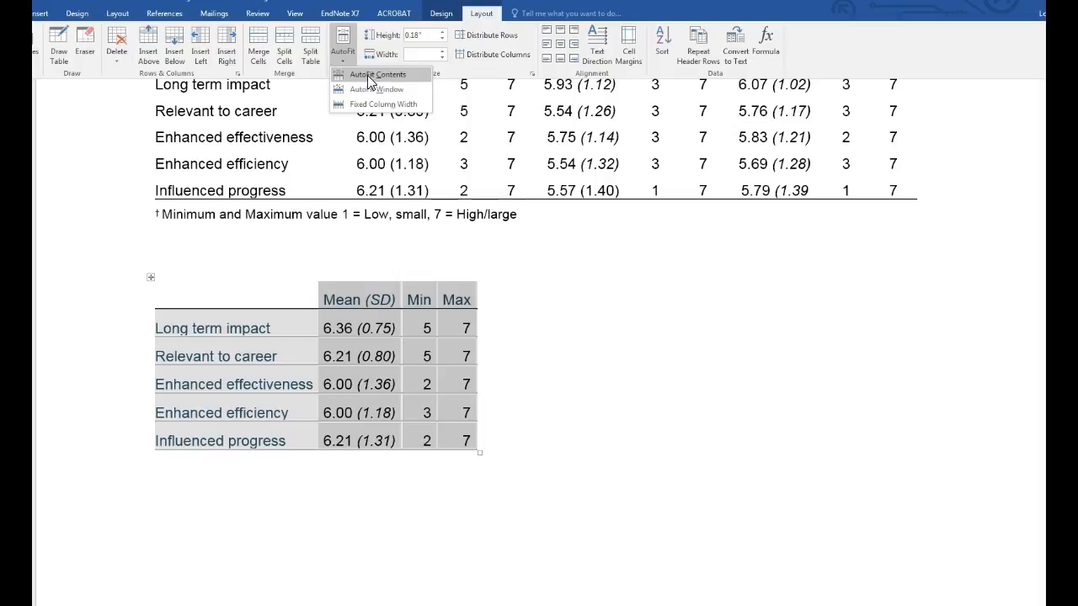
left_click(363, 109)
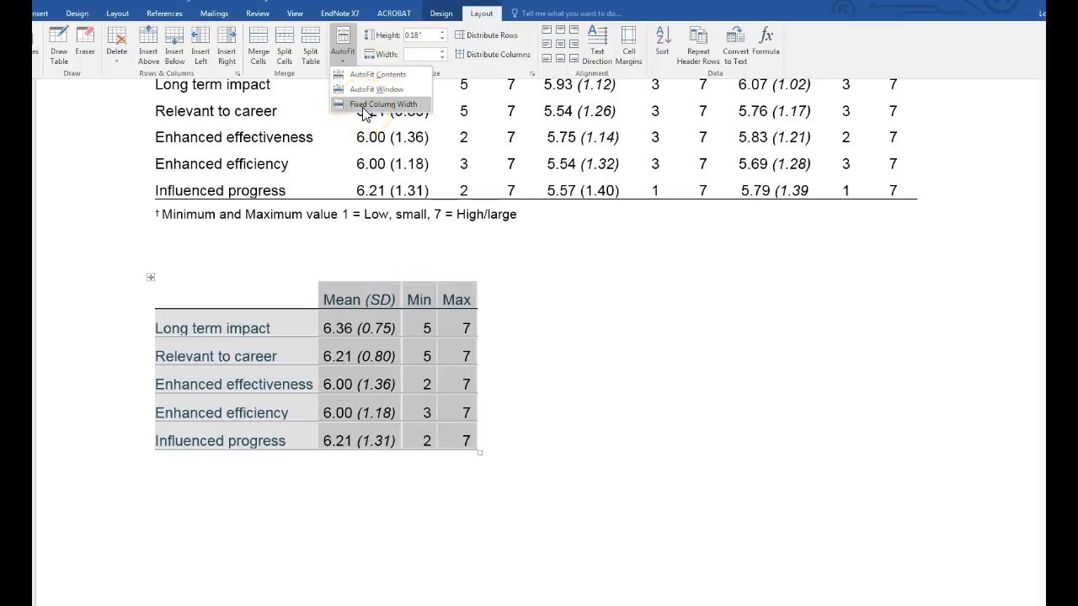
left_click(362, 106)
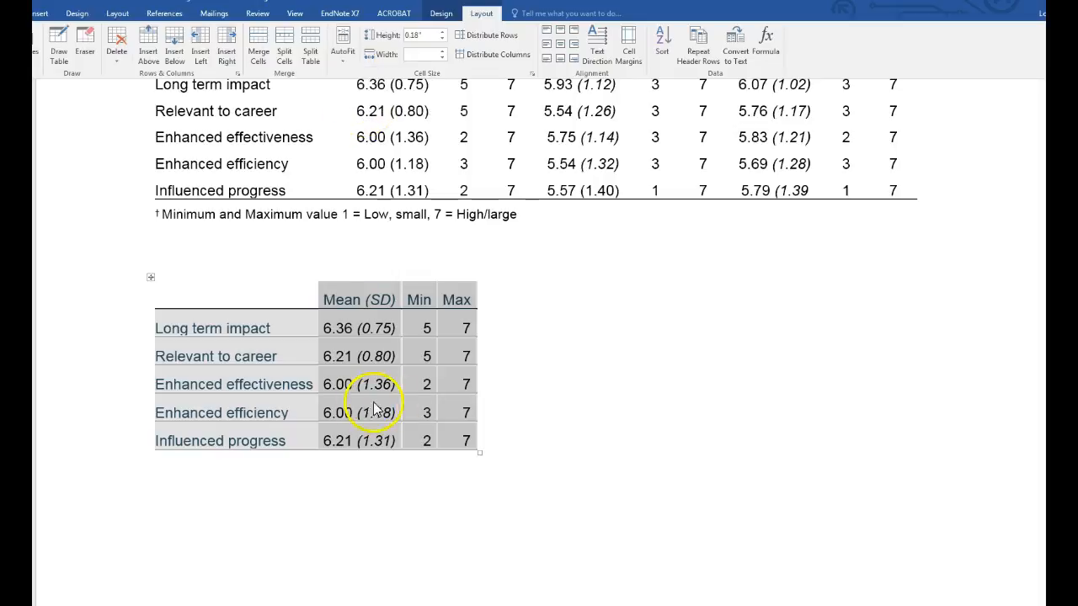
Insert three columns after the lower table's Max column and head them Mean (SD), Min and Max
left_click(419, 354)
right_click(419, 354)
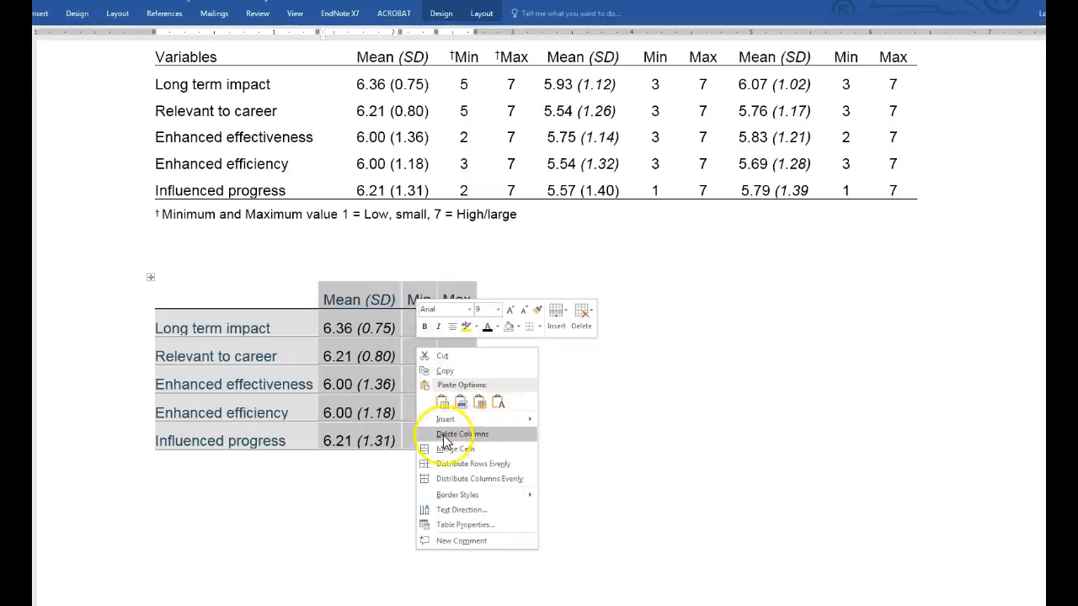
mouse_move(447, 428)
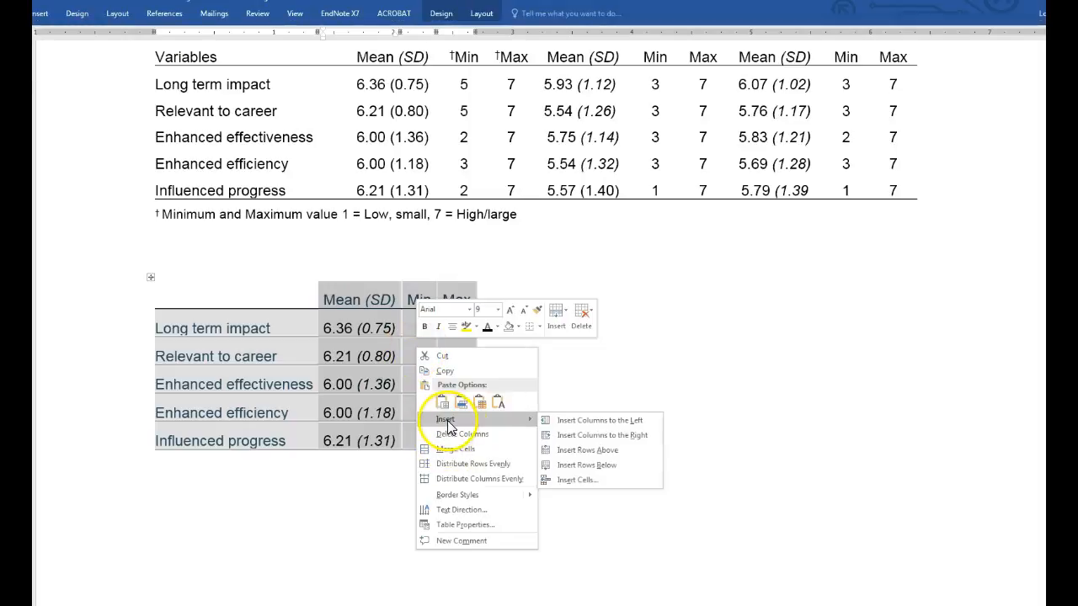
left_click(596, 436)
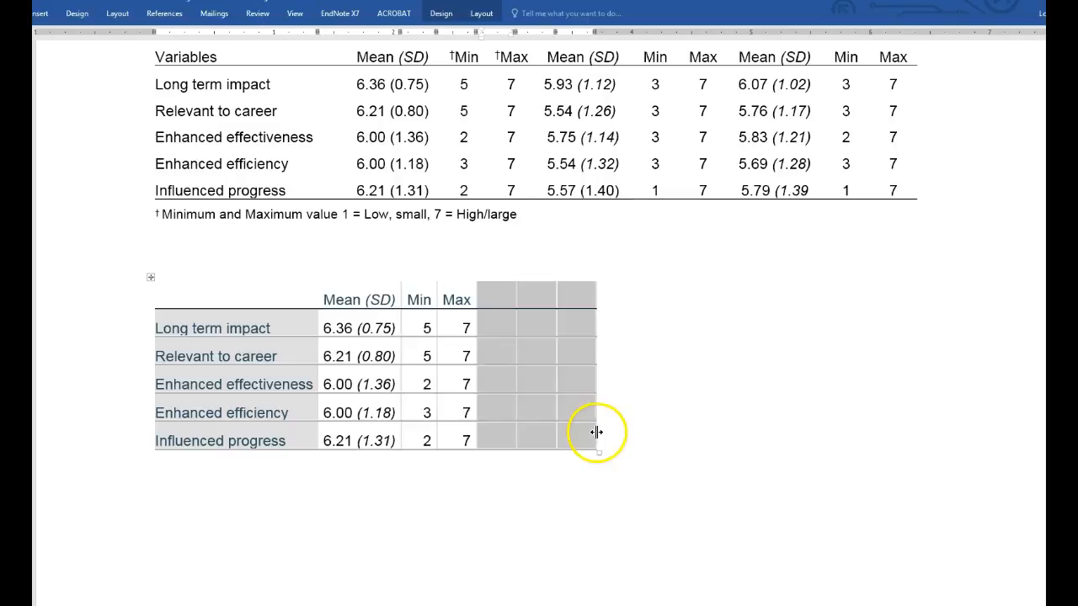
left_click(553, 524)
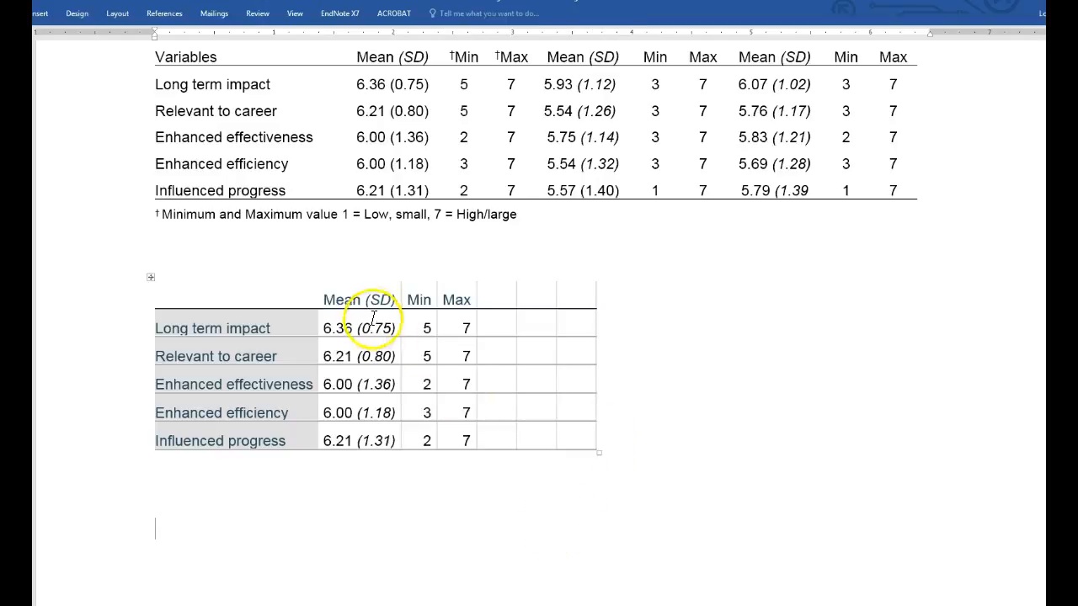
mouse_move(358, 300)
left_mouse_down()
mouse_move(457, 301)
mouse_move(448, 310)
mouse_move(566, 298)
left_mouse_up()
type("Mean (SD)\tMin\tMax")
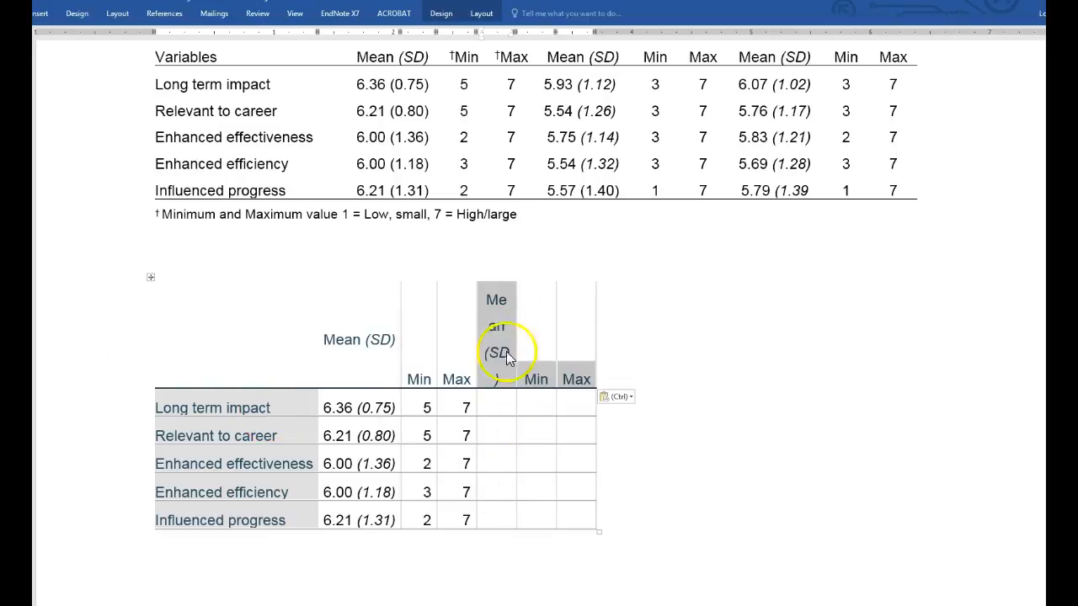
Add a third group of three columns at the table's right end and copy the Mean (SD), Min and Max headers into it
left_click_drag(502, 364, 582, 506)
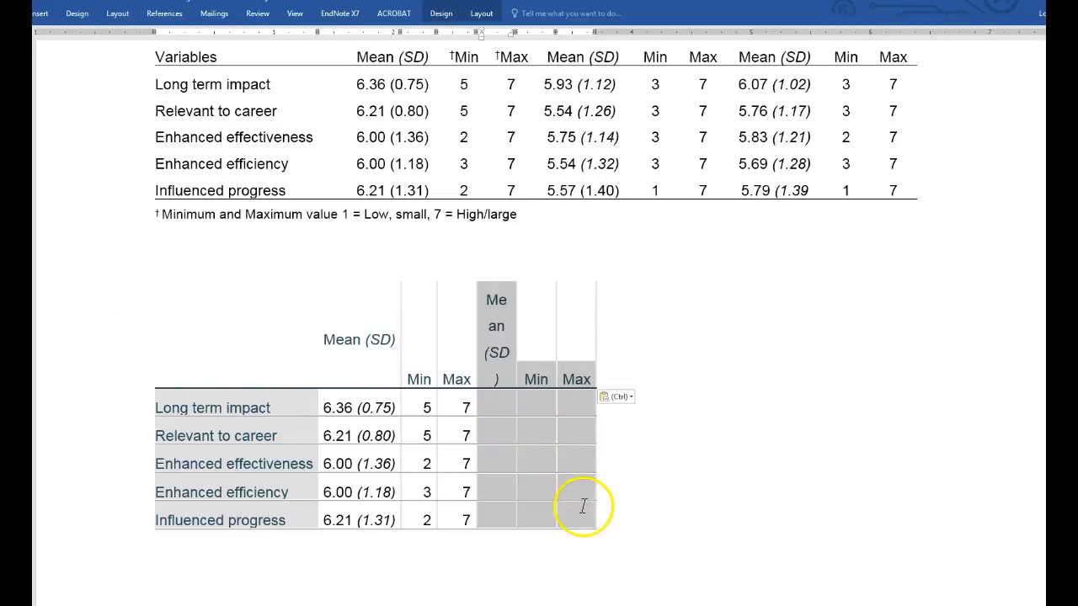
right_click(529, 468)
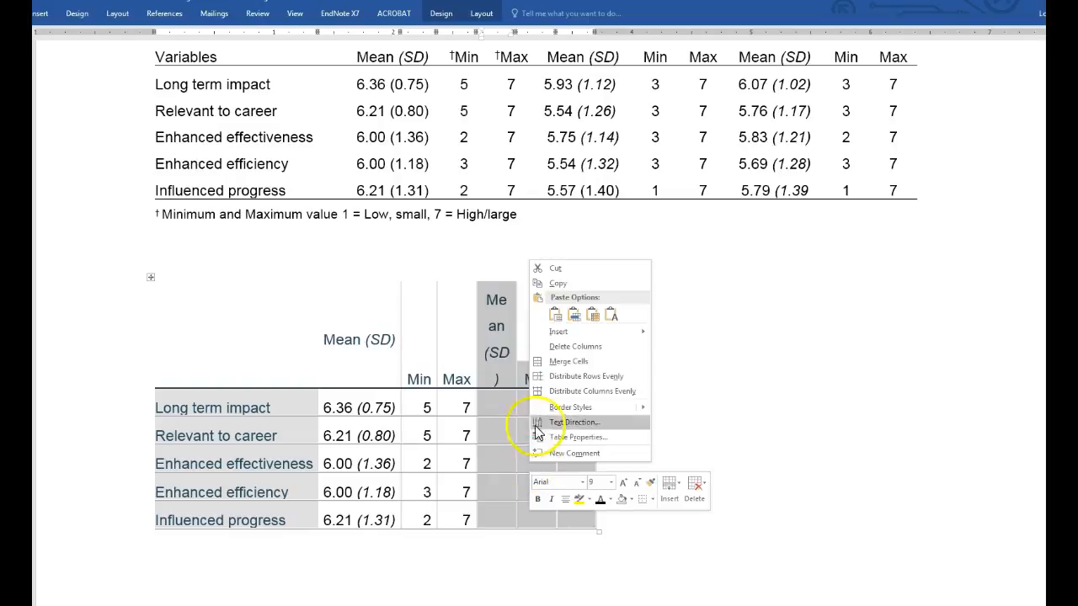
mouse_move(614, 337)
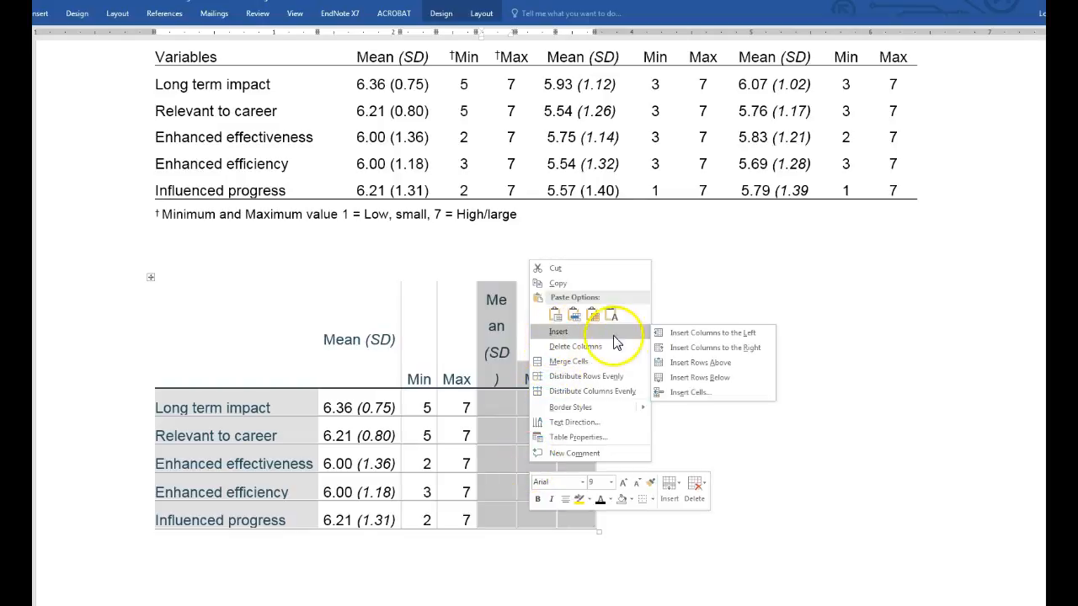
left_click(691, 347)
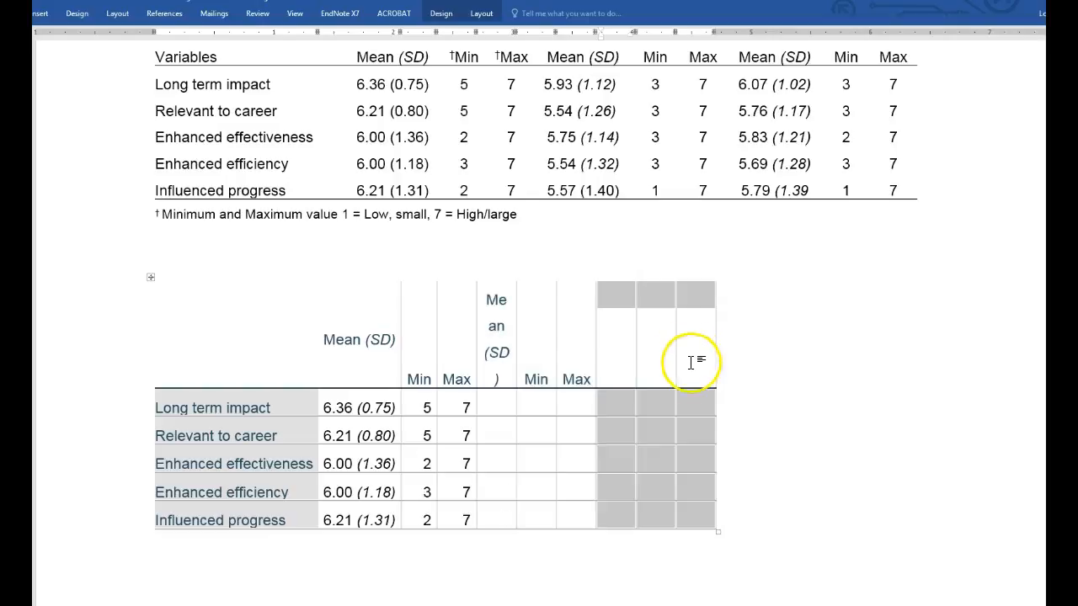
left_click_drag(495, 364, 691, 373)
key("ctrl+c")
key("ctrl+v")
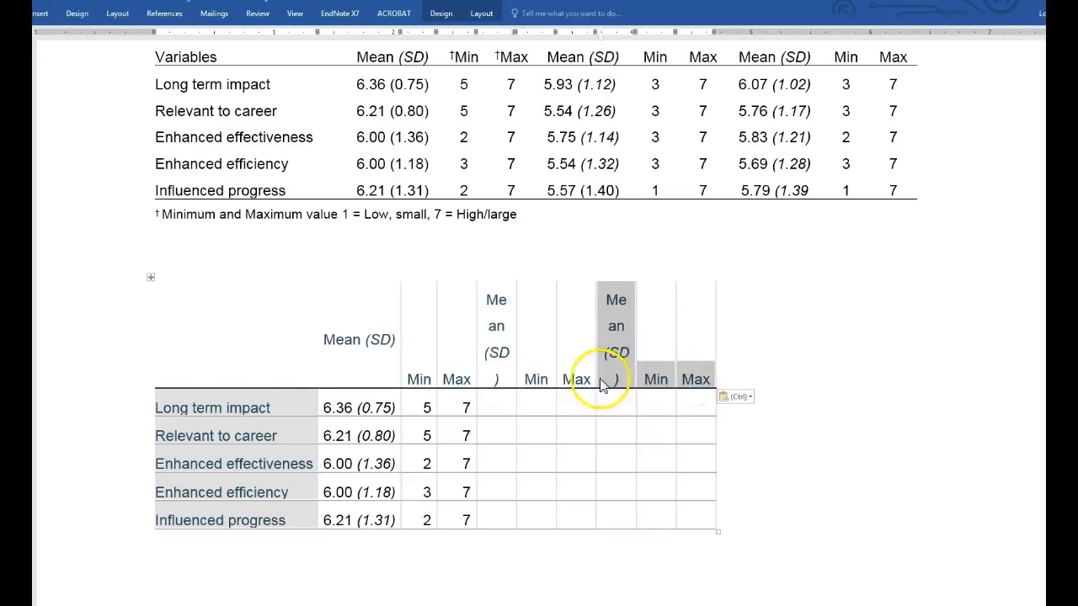
AutoFit the expanded table to its contents so each Mean (SD) header fits on one line
left_click(150, 278)
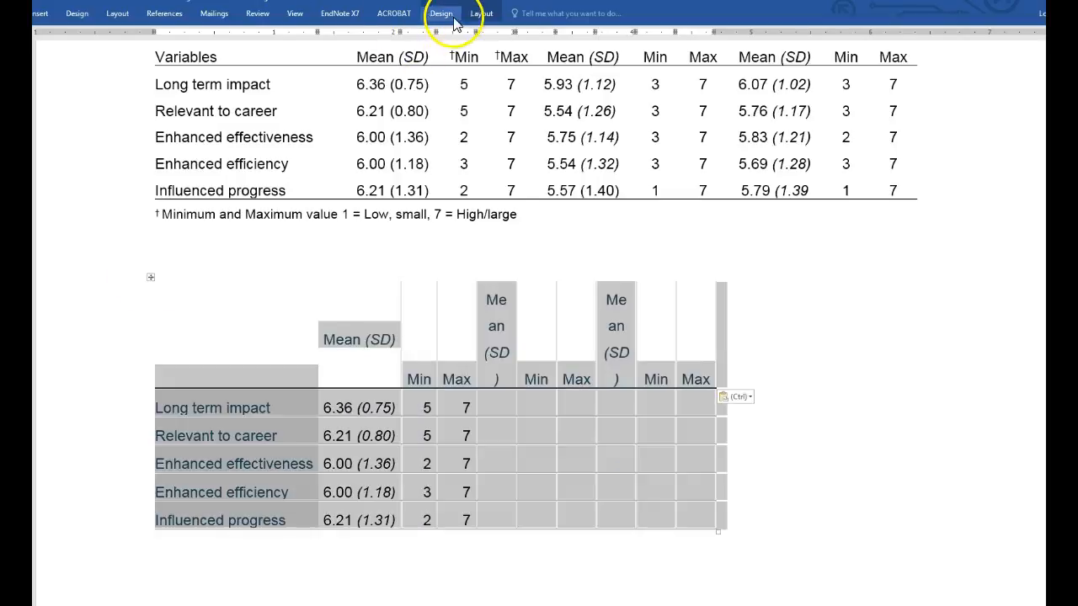
left_click(480, 14)
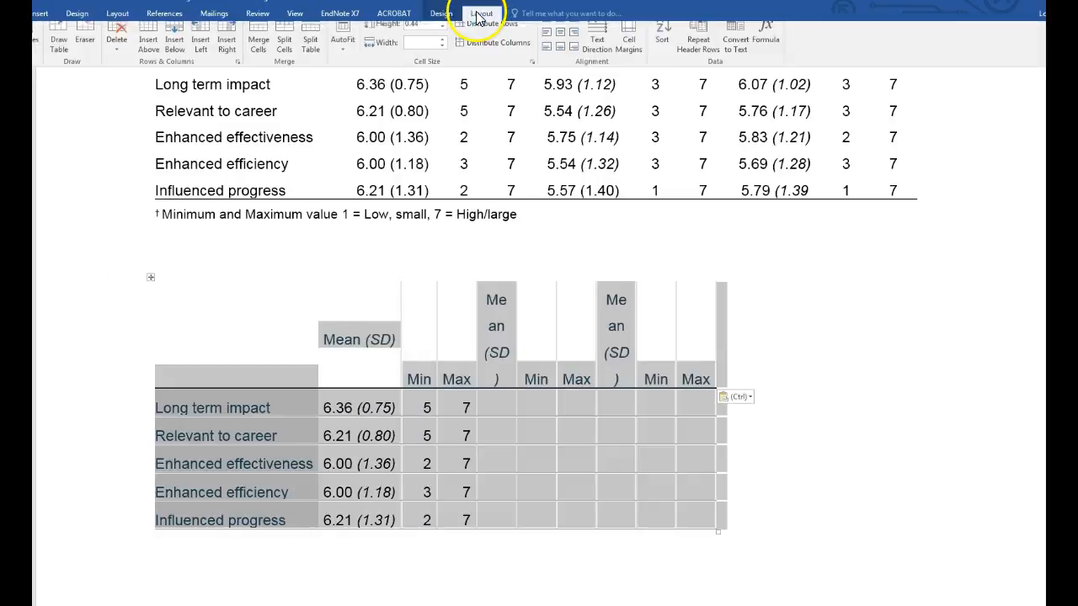
left_click(341, 64)
left_click(358, 74)
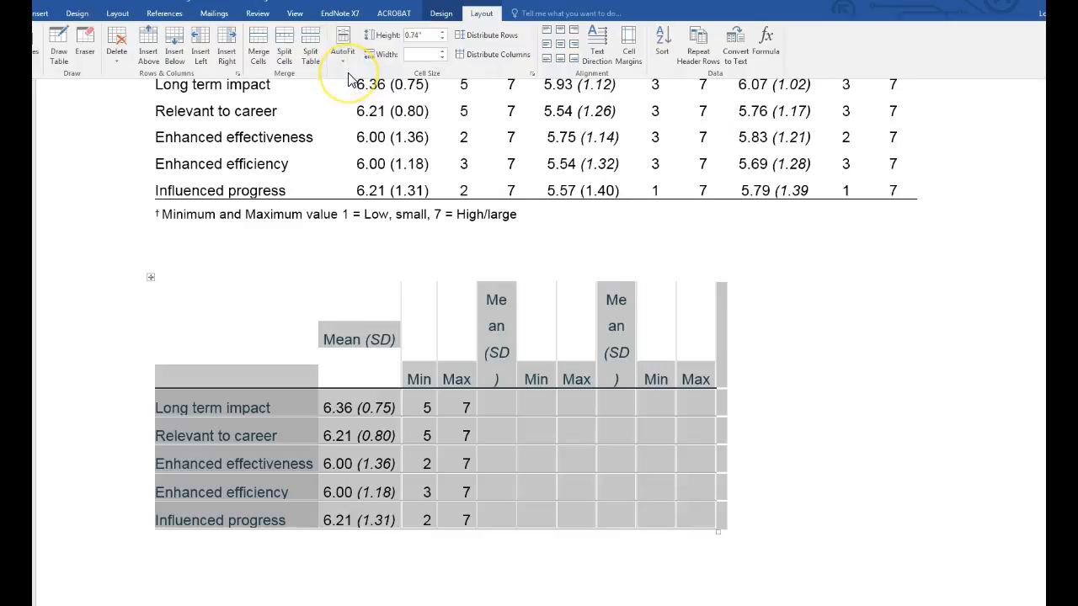
left_click(619, 552)
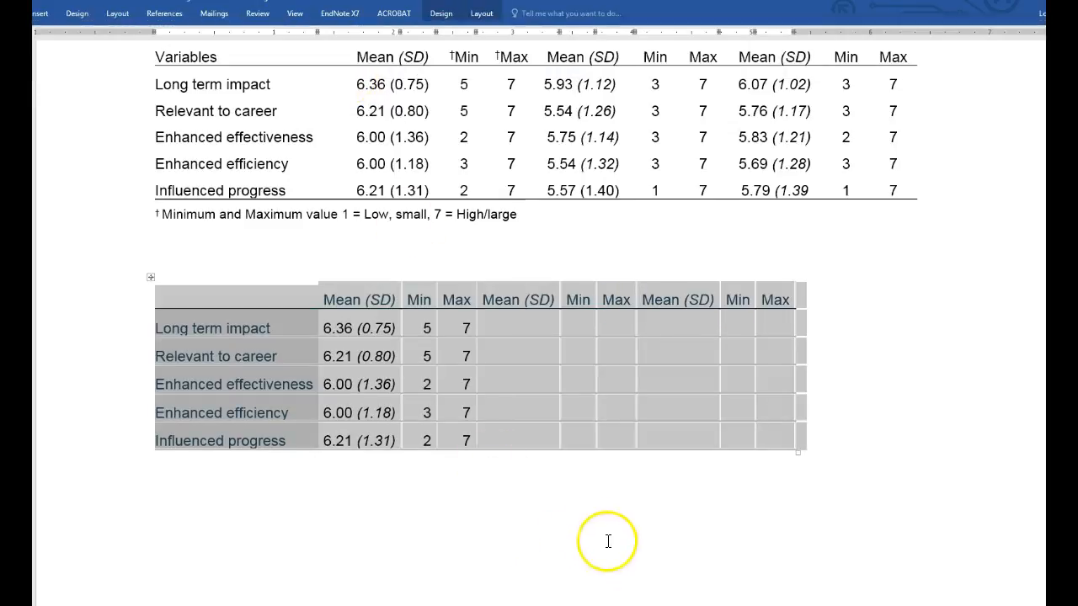
Insert a blank row above the lower table's Mean (SD), Min and Max header row
scroll(539, 303, "up", 1)
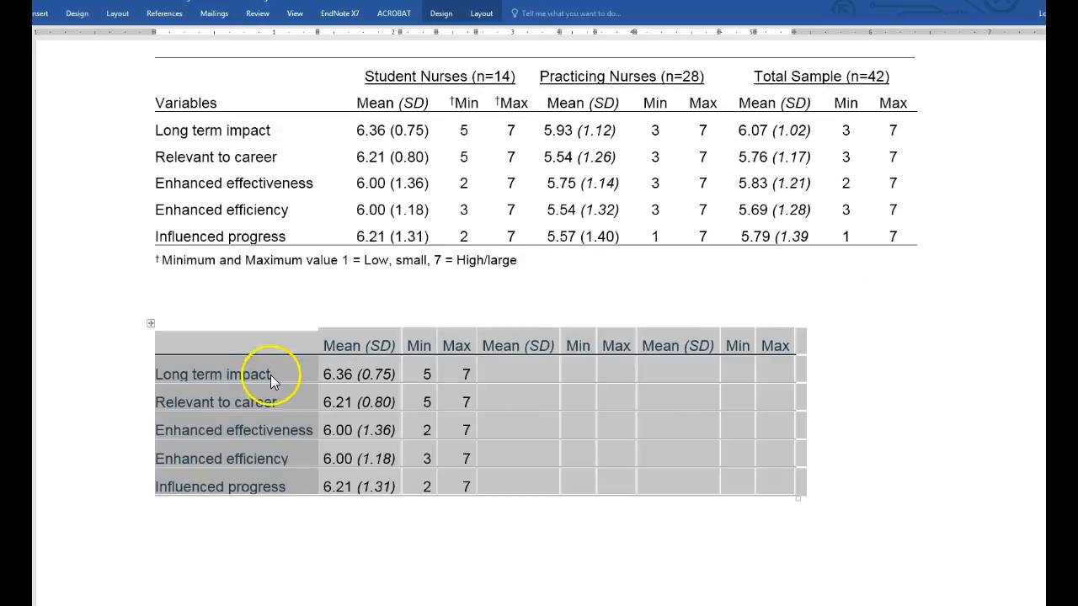
left_click_drag(276, 345, 775, 348)
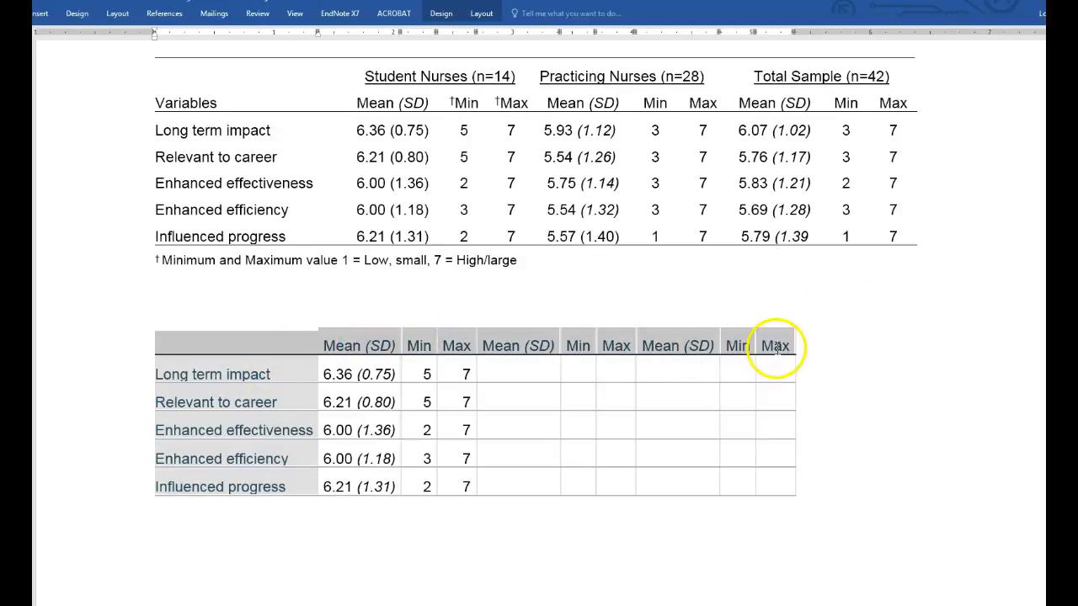
right_click(417, 345)
mouse_move(445, 409)
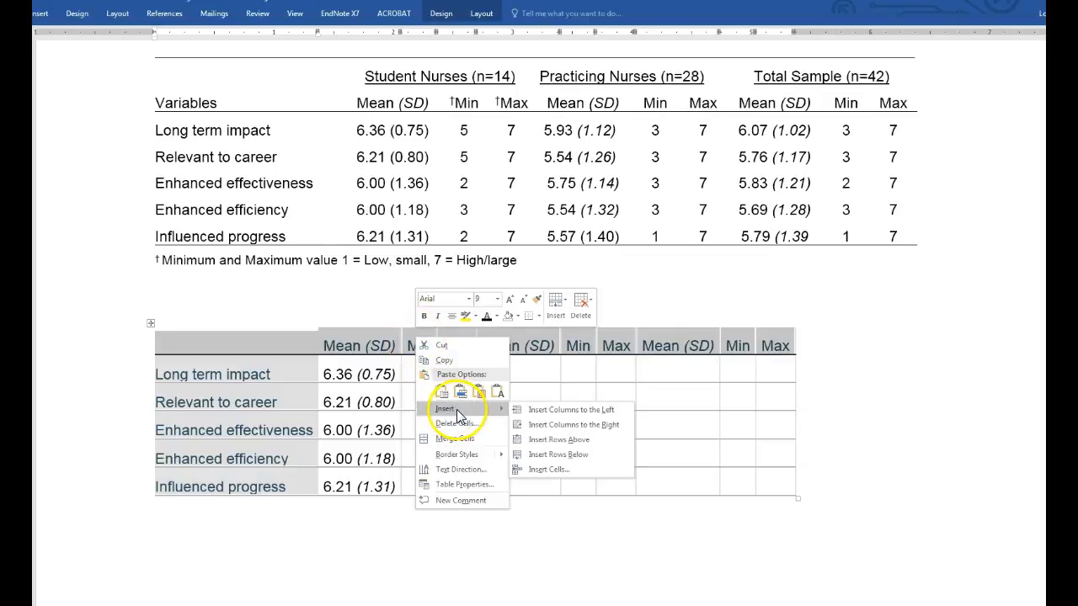
left_click(549, 439)
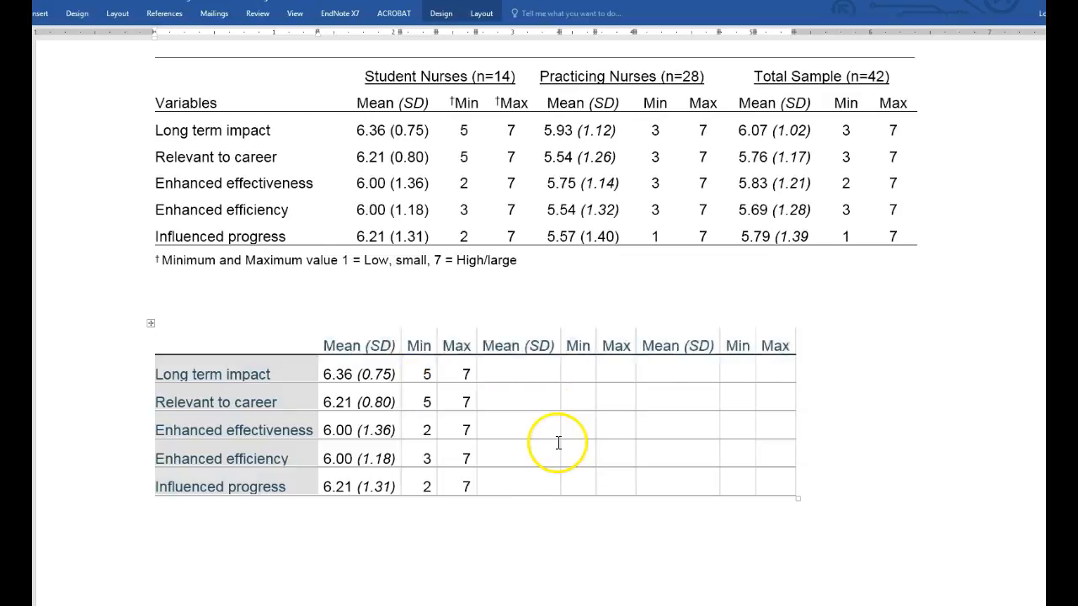
Merge the three new cells above the first Mean (SD), Min and Max group and enter the heading "Student Nurses (n=14)"
left_click_drag(381, 347, 443, 343)
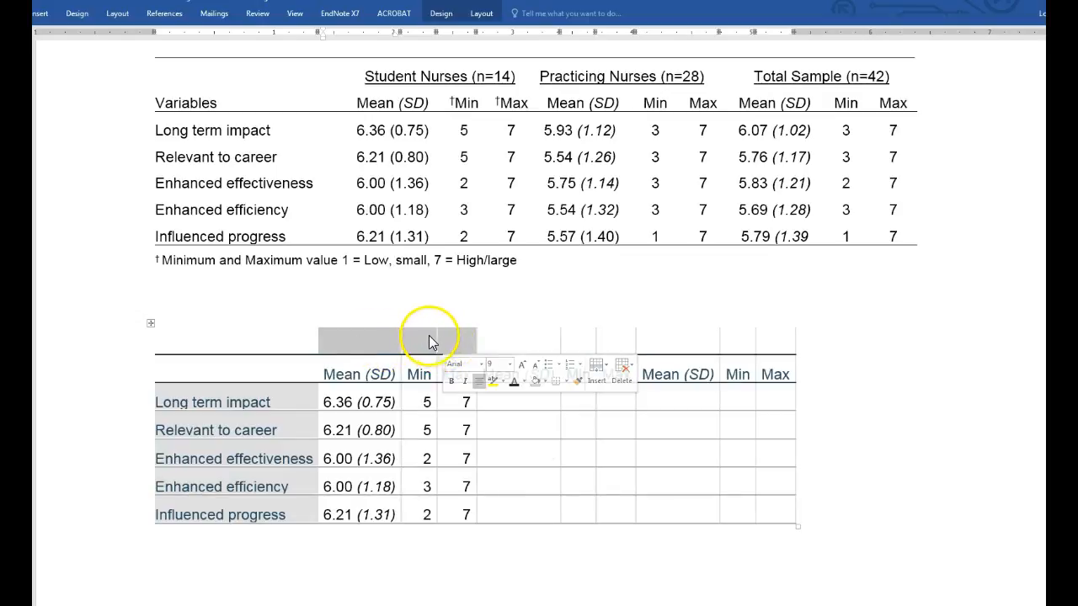
right_click(430, 337)
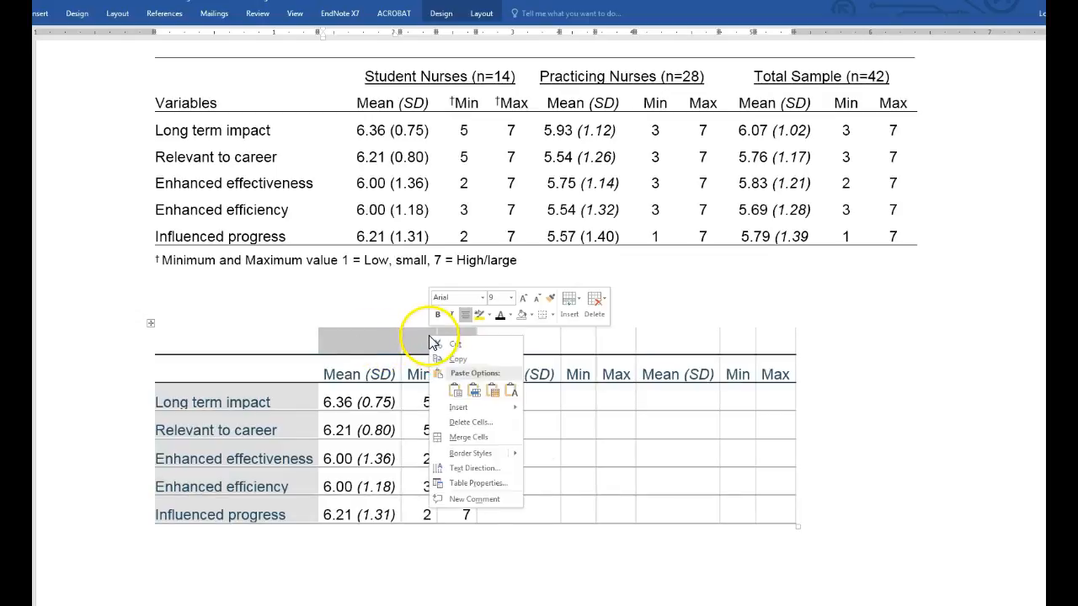
left_click(455, 438)
left_click_drag(512, 373, 600, 377)
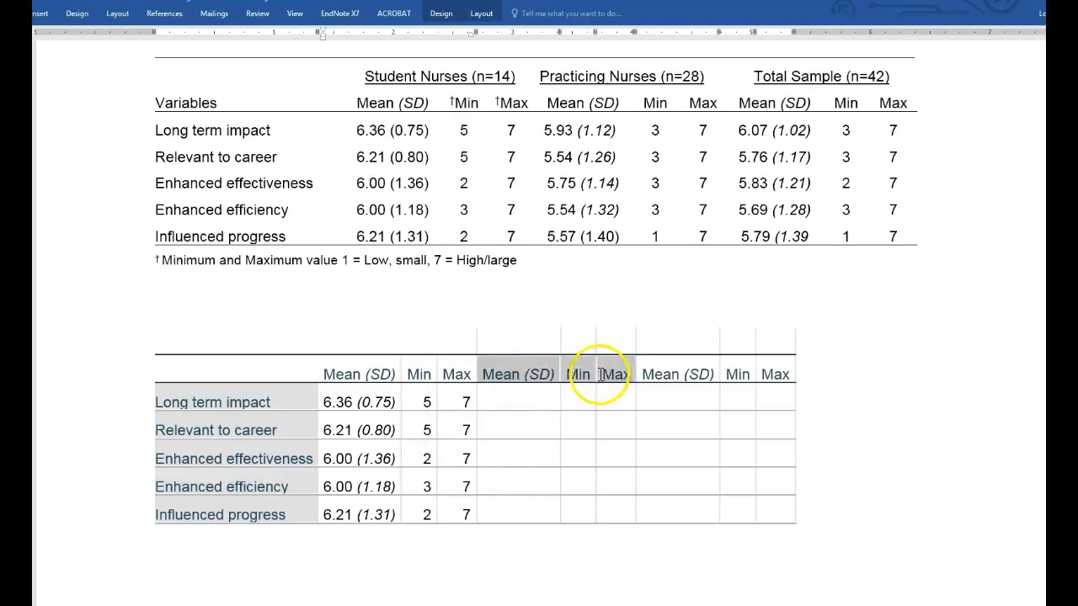
left_click(360, 334)
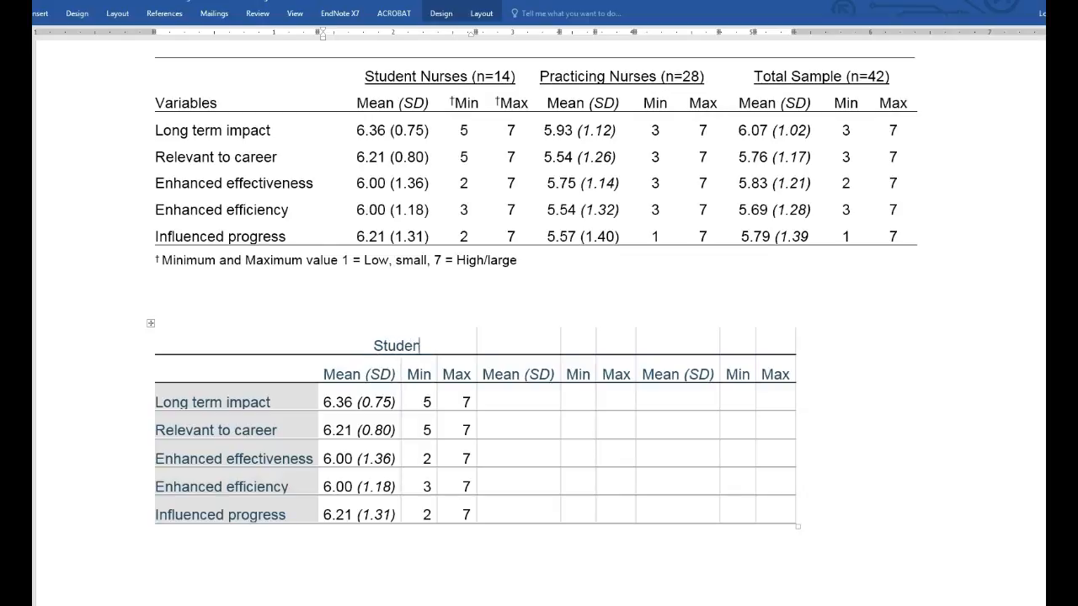
type("s (n")
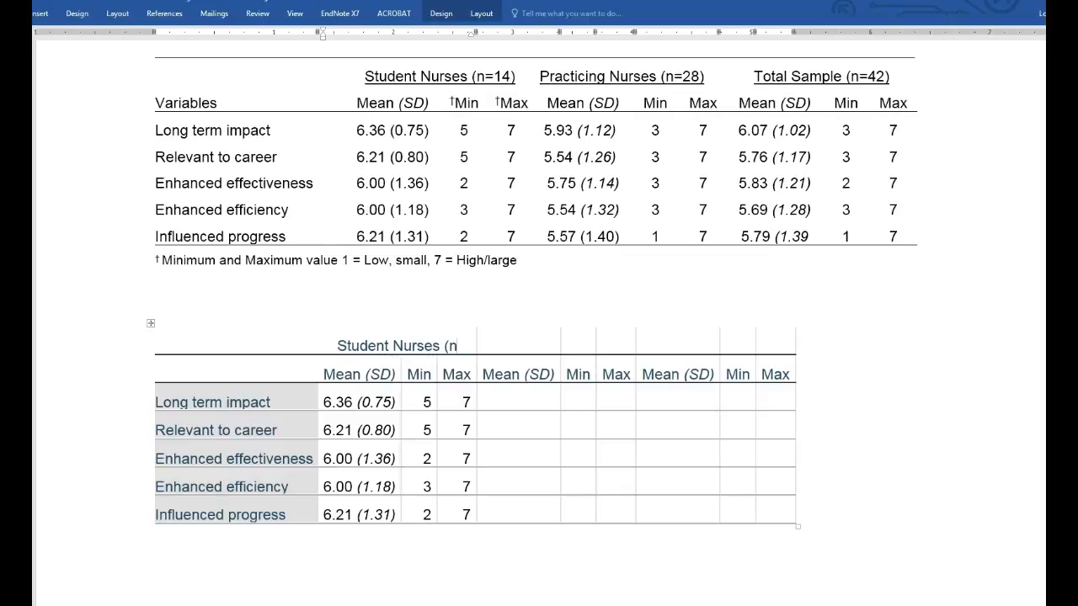
type("=14)")
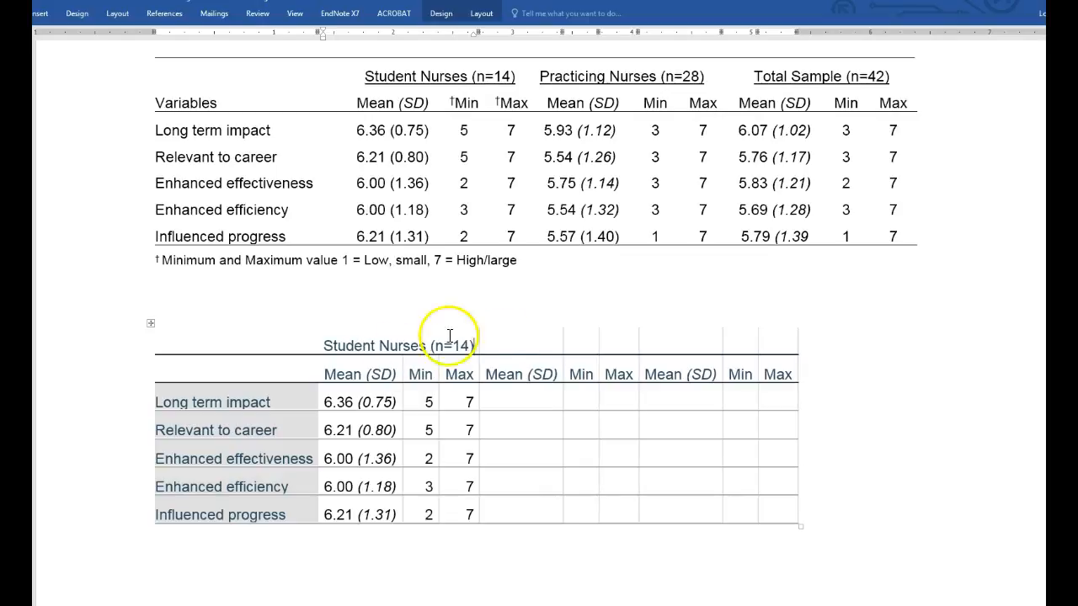
Merge the three blank top-row cells above the second Mean (SD), Min and Max group, and likewise those above the third group
left_click_drag(510, 348, 612, 352)
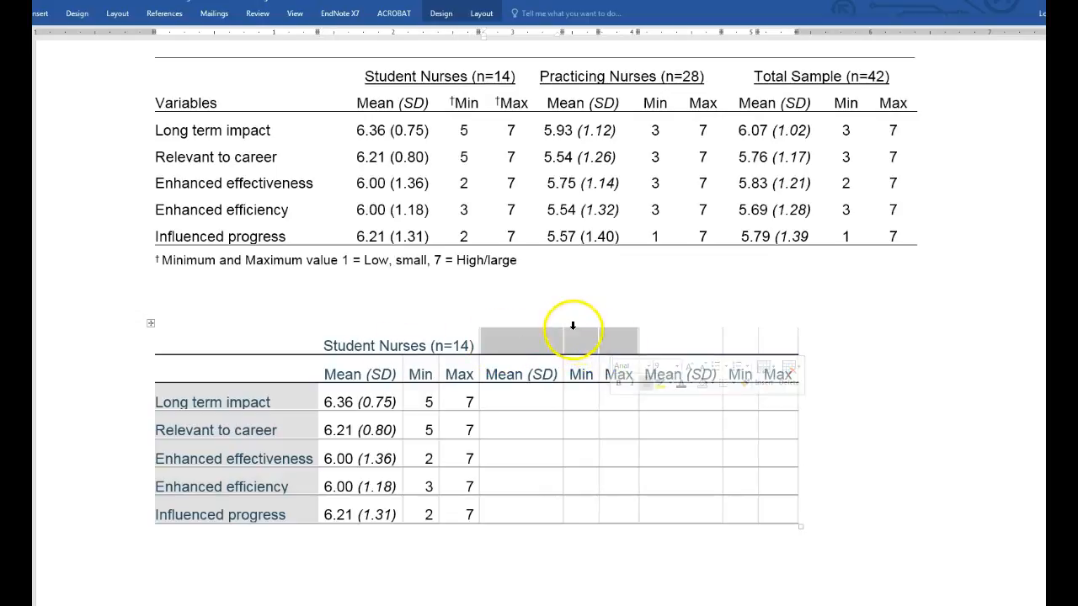
right_click(584, 341)
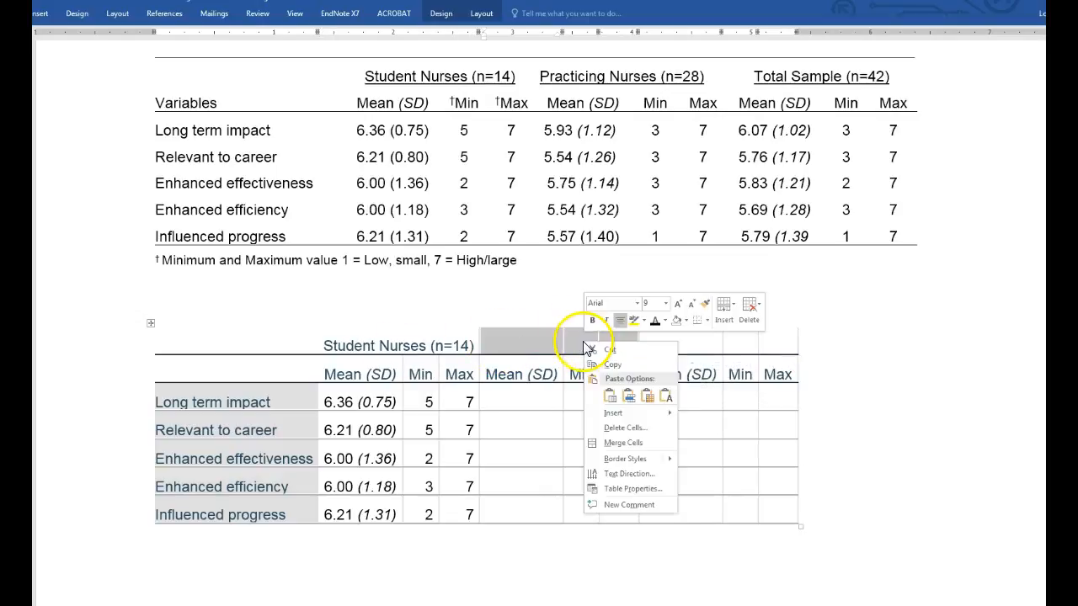
left_click(609, 442)
left_click_drag(659, 347, 763, 346)
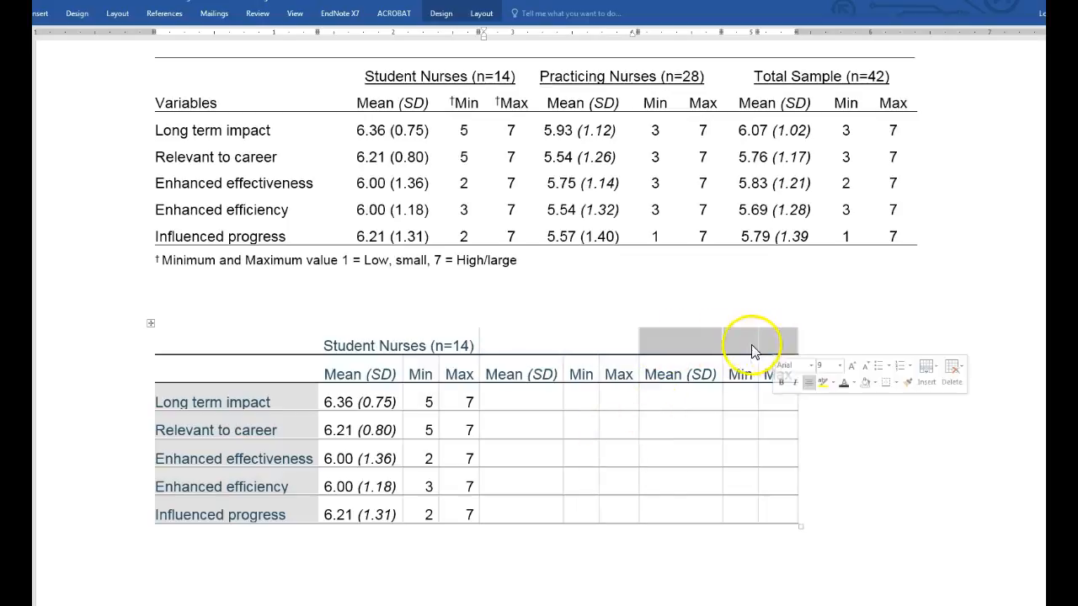
right_click(684, 337)
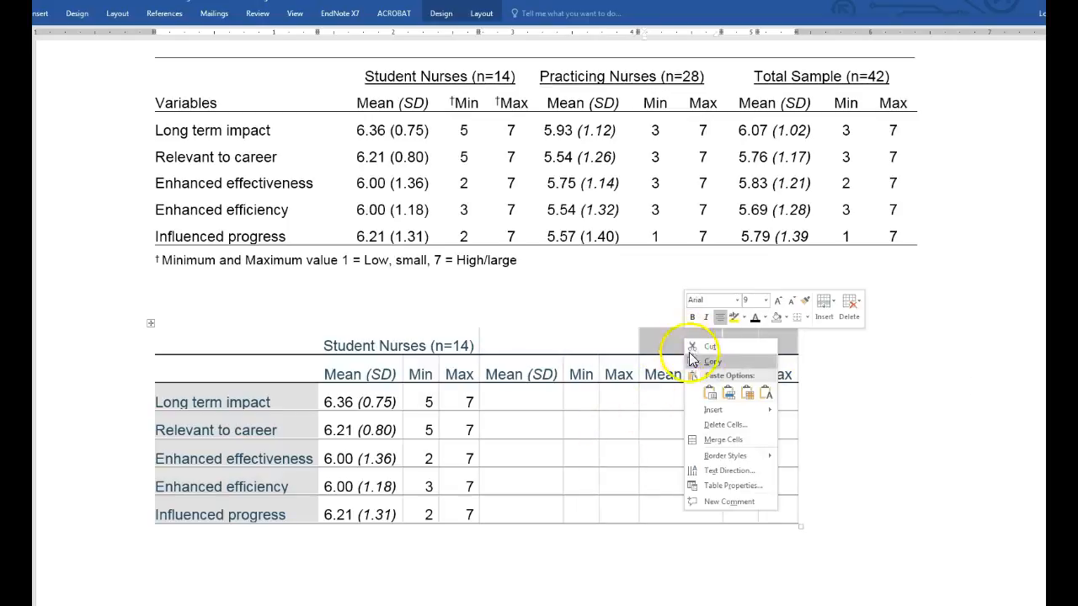
left_click(722, 439)
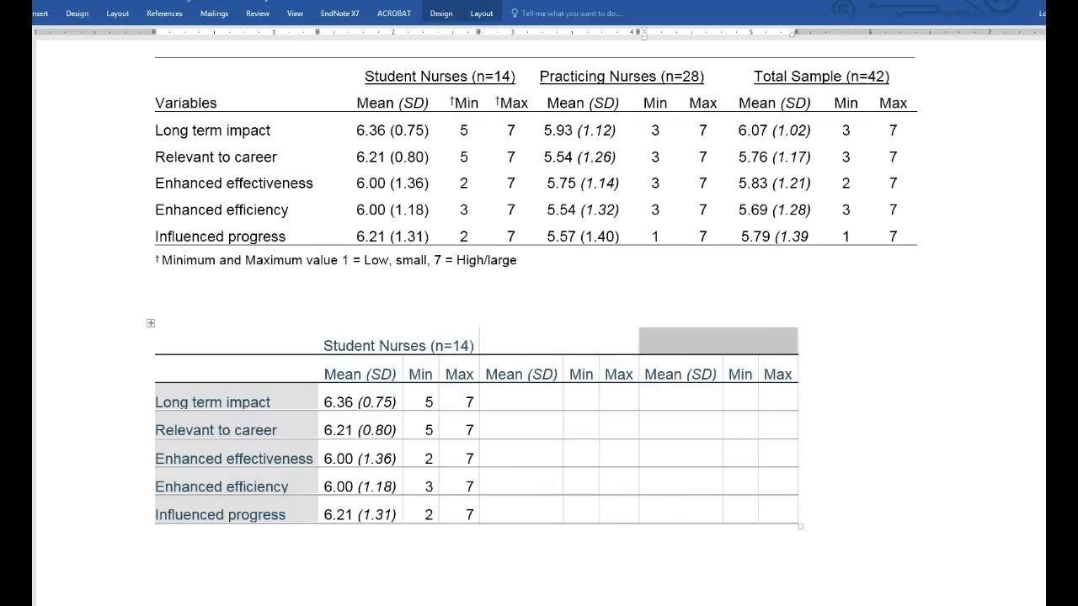